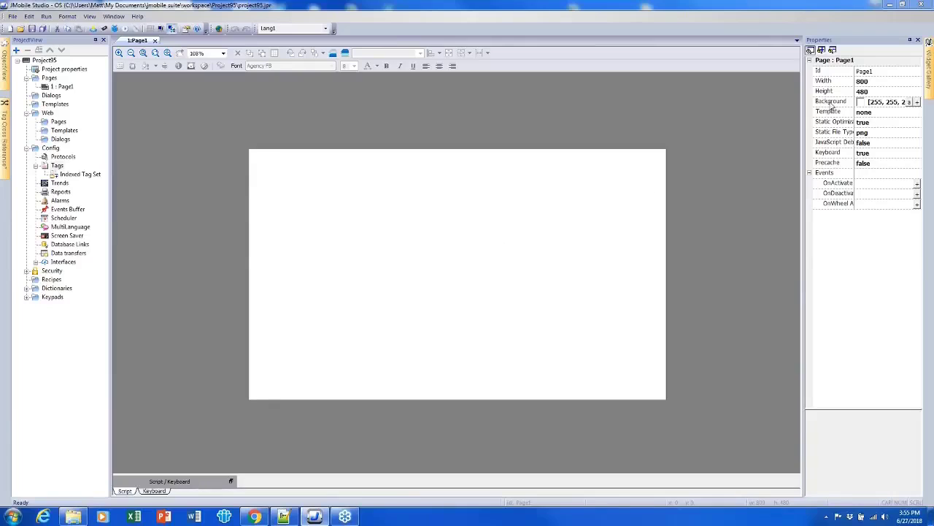
# Slide out the Widget Gallery on Text/Numeric and try dragging a Label widget toward Page1
pyautogui.moveTo(930, 61)
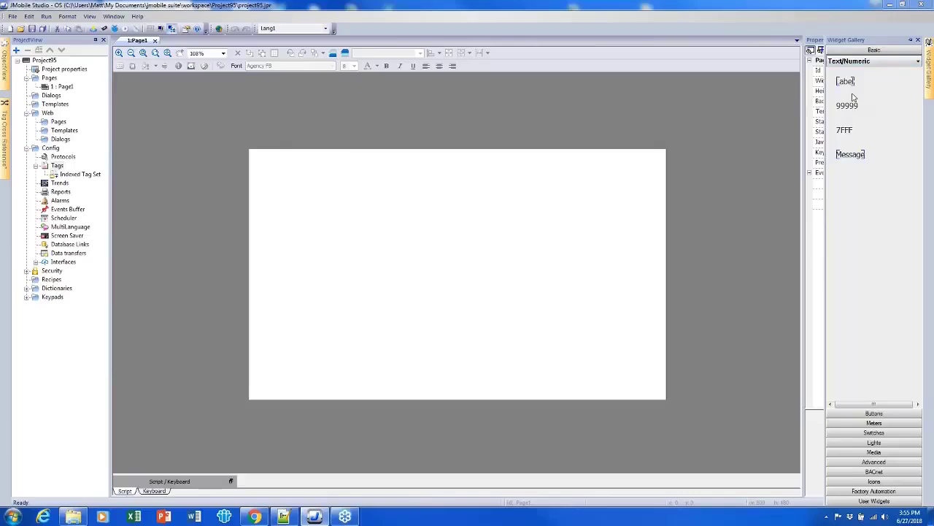
pyautogui.moveTo(856, 85); pyautogui.dragTo(865, 87)
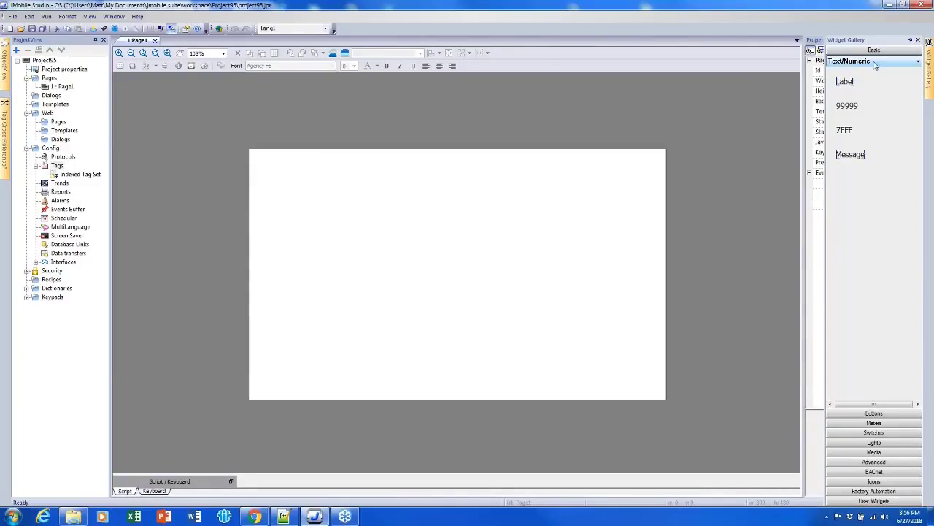
# Preview the Images, Shapes and Trends/Graphs categories, then return to Text/Numeric
pyautogui.click(876, 64)
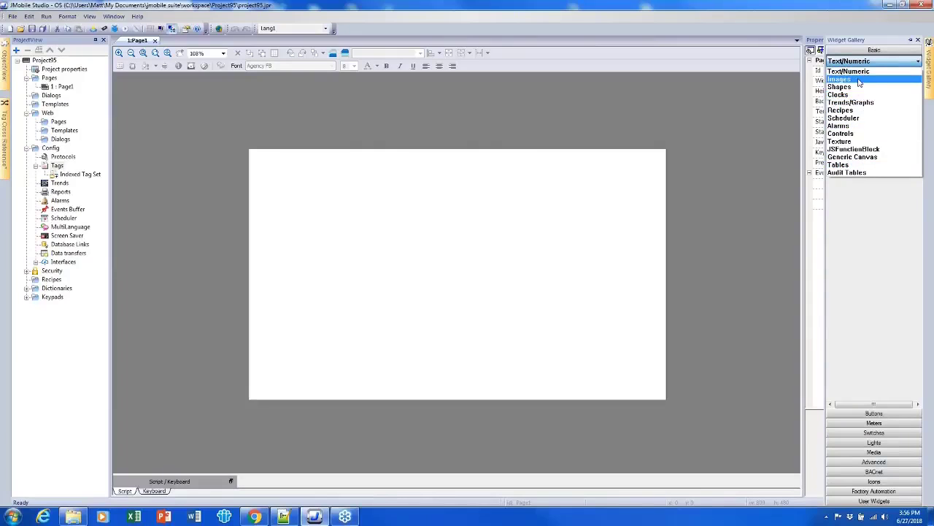
pyautogui.click(859, 80)
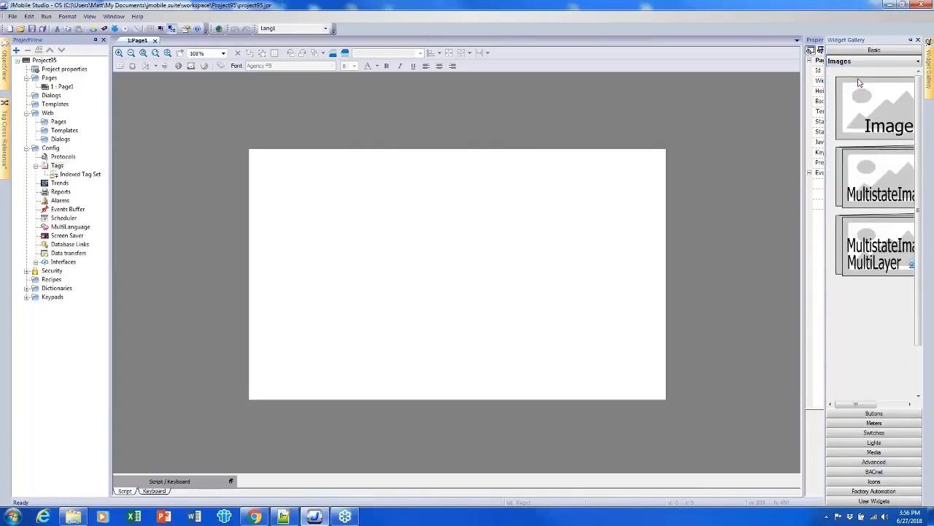
pyautogui.press('Down')
pyautogui.press('Down')
pyautogui.press('Down')
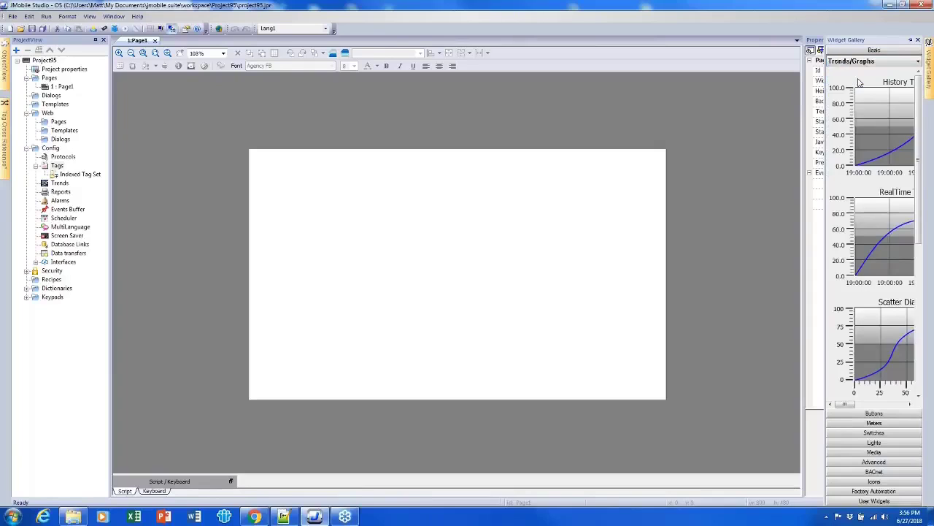
pyautogui.press('Down')
pyautogui.press('Down')
pyautogui.press('Down')
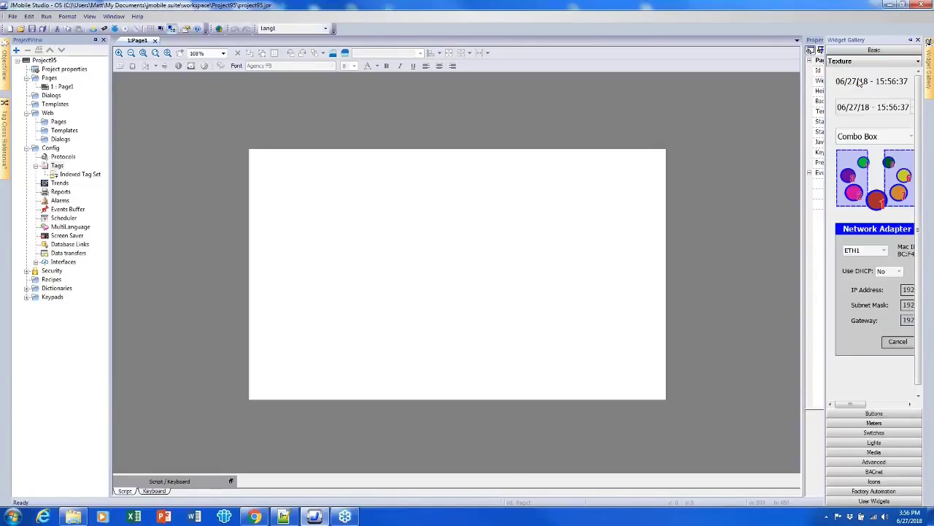
pyautogui.press('Up')
pyautogui.press('Up')
pyautogui.press('Up')
pyautogui.press('Up')
pyautogui.press('Up')
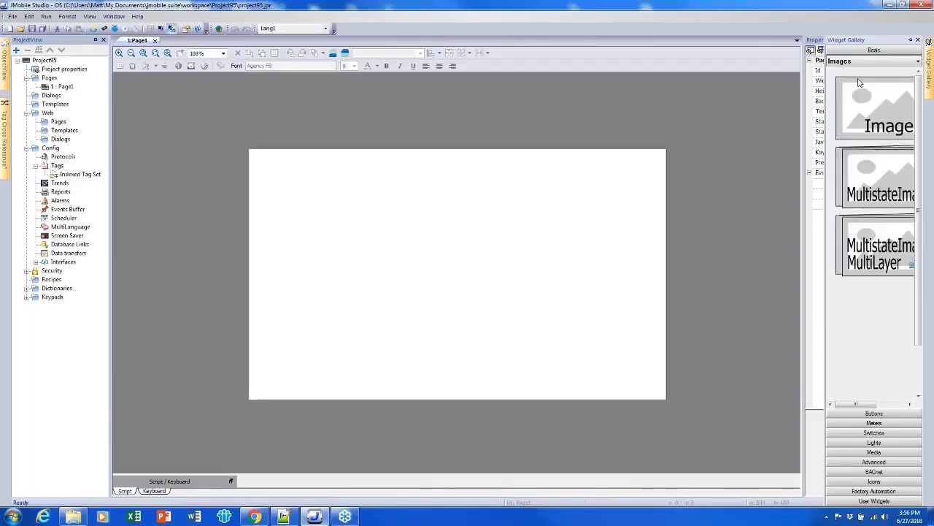
pyautogui.press('Up')
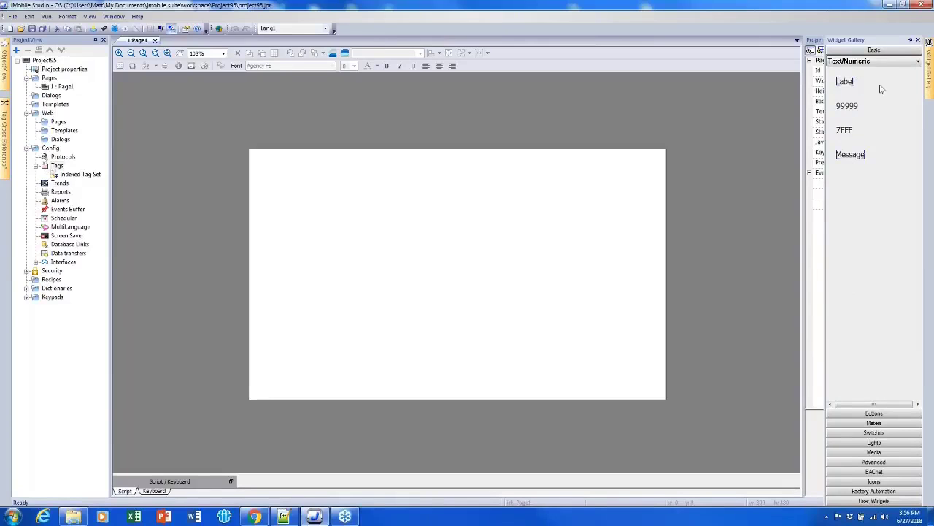
pyautogui.click(854, 62)
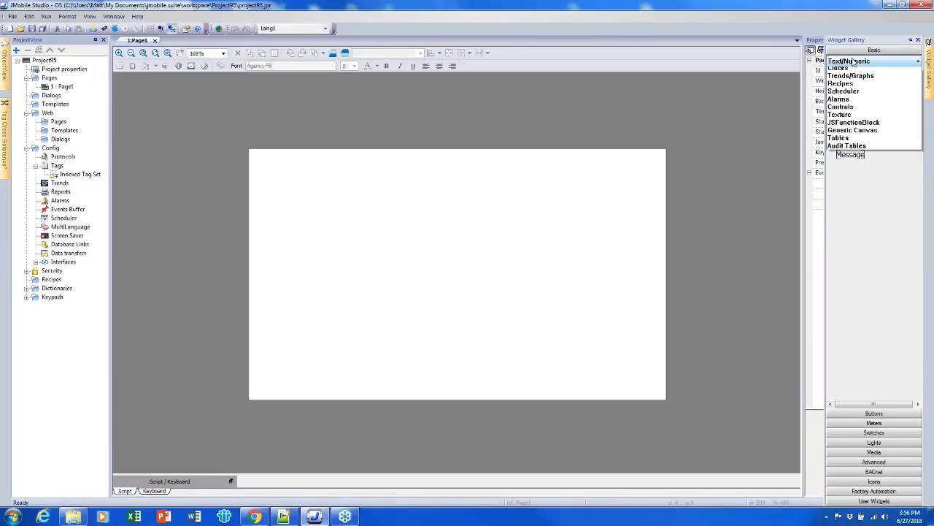
pyautogui.click(887, 61)
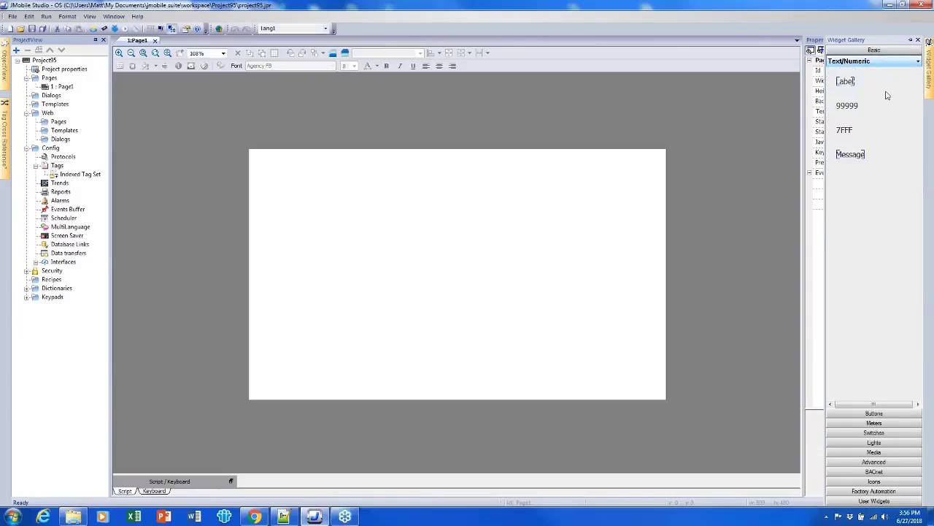
# In the Buttons group, preview Buttons - Flags1, then go back to Buttons - Standard
pyautogui.click(880, 415)
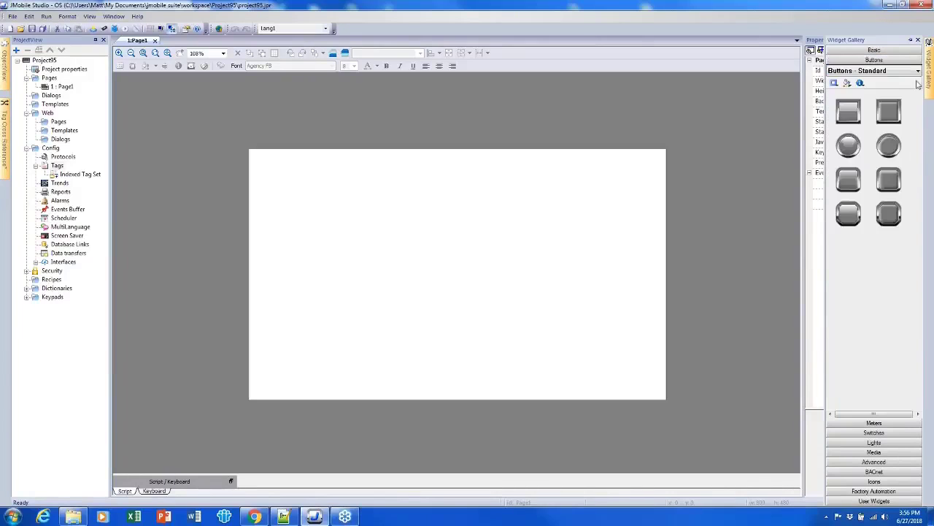
pyautogui.click(892, 72)
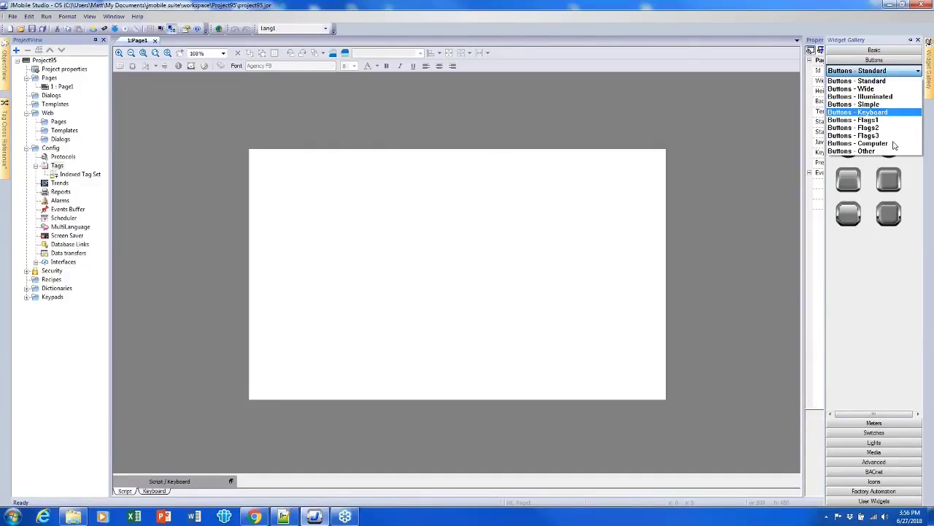
pyautogui.click(876, 119)
pyautogui.click(884, 72)
pyautogui.click(881, 82)
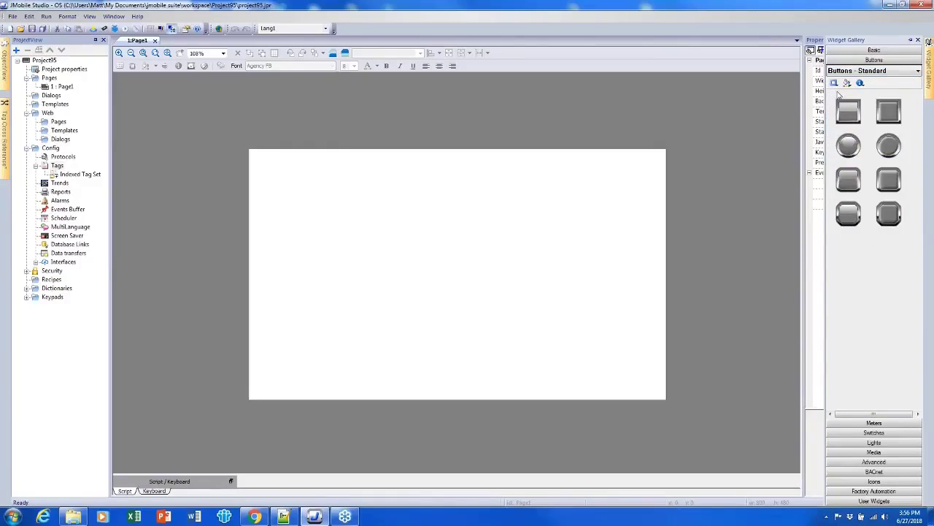
pyautogui.click(884, 73)
pyautogui.click(883, 75)
# In the Meters group, preview Bargraphs - Standard, Gauges - Horizontal and Gauges - Round
pyautogui.click(874, 423)
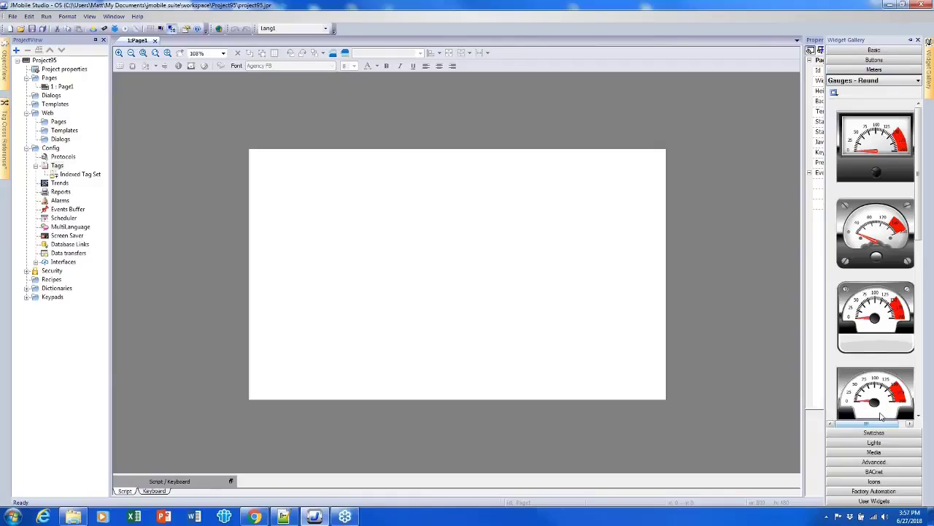
pyautogui.click(884, 82)
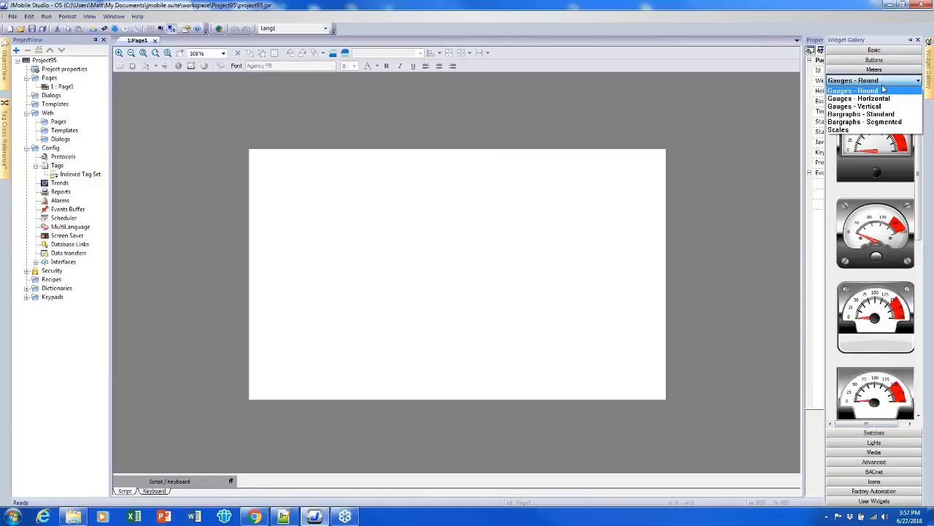
pyautogui.click(886, 93)
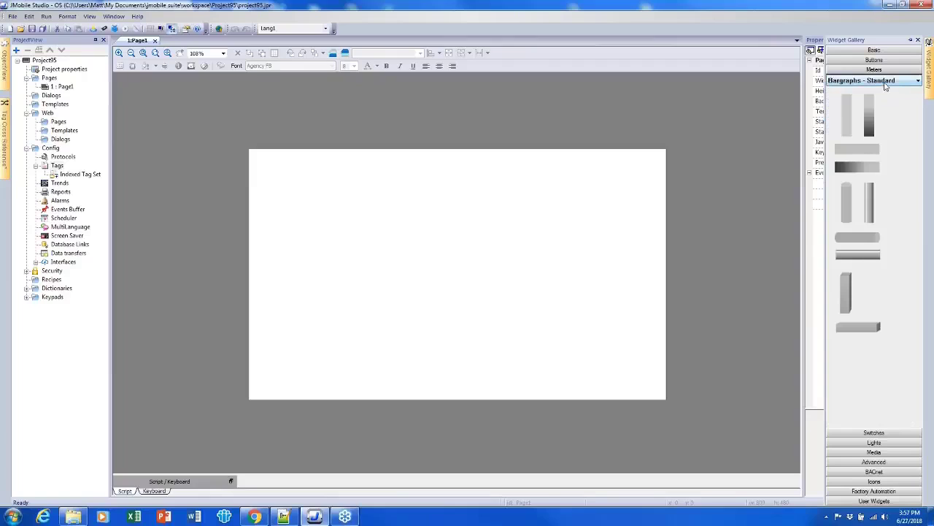
pyautogui.click(886, 85)
pyautogui.click(885, 98)
pyautogui.click(885, 82)
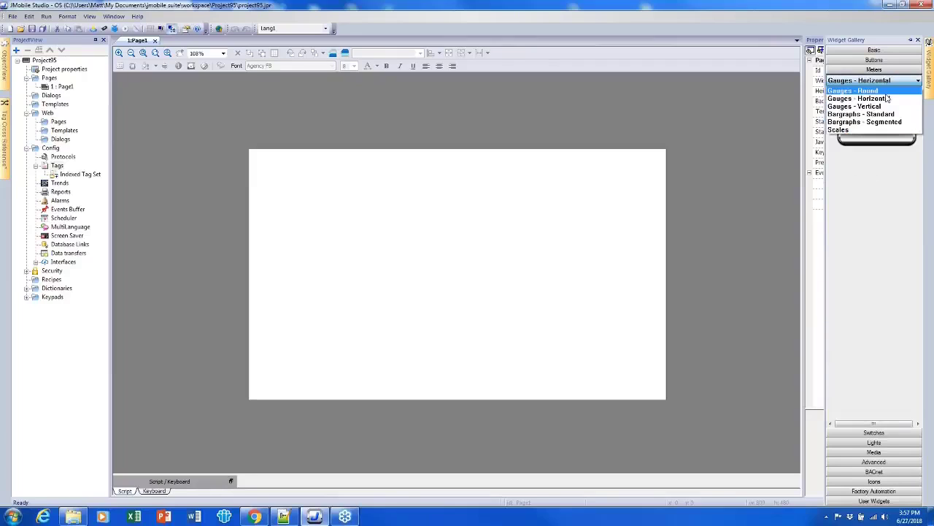
pyautogui.click(885, 90)
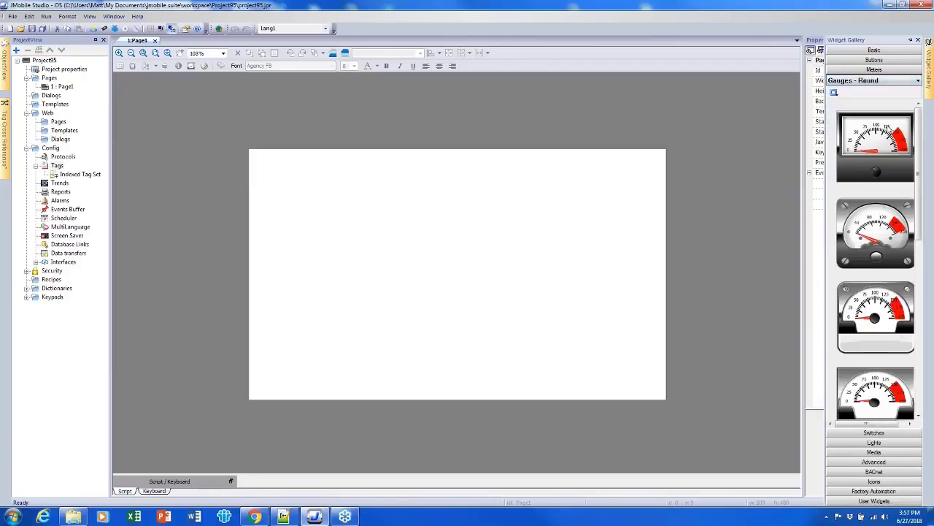
pyautogui.click(906, 435)
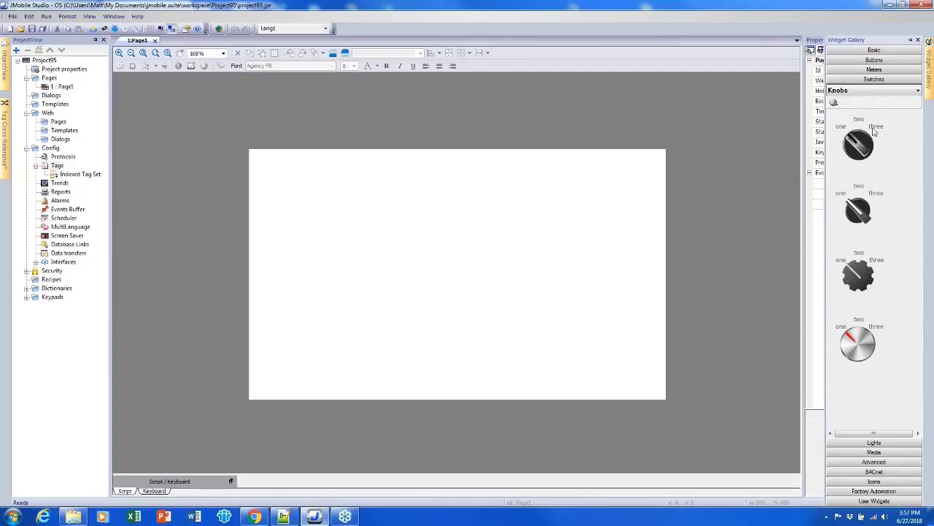
# Preview the Switches and Sliders-Vertical sets, return to Knobs, then show Lights - Standard
pyautogui.click(870, 91)
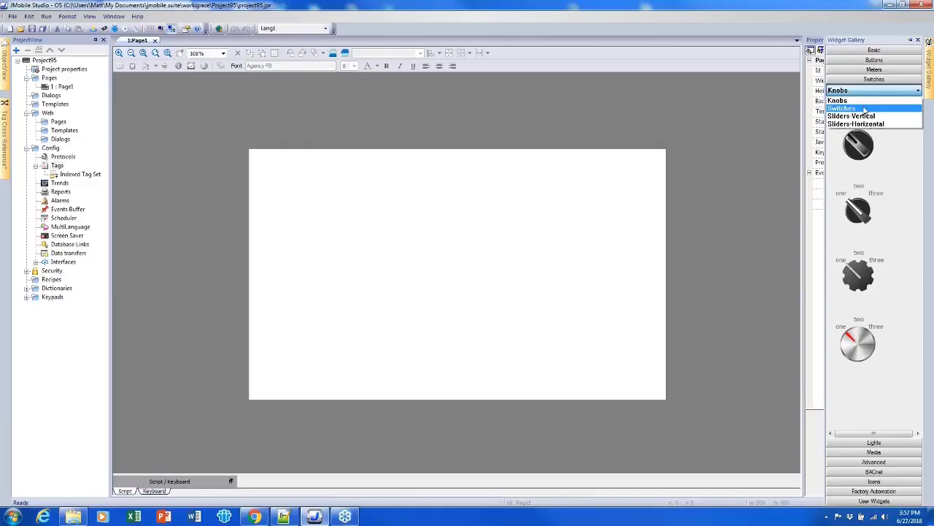
pyautogui.click(870, 98)
pyautogui.click(871, 91)
pyautogui.click(861, 110)
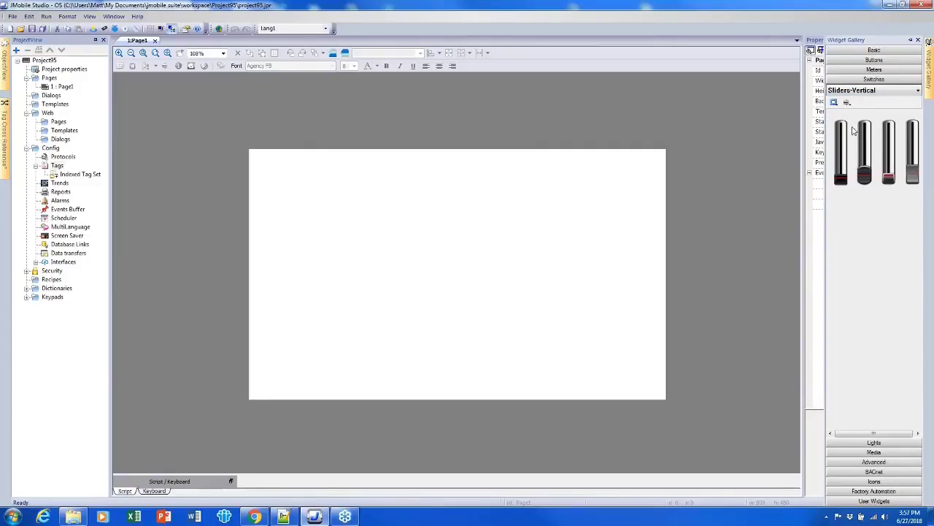
pyautogui.click(870, 90)
pyautogui.click(867, 100)
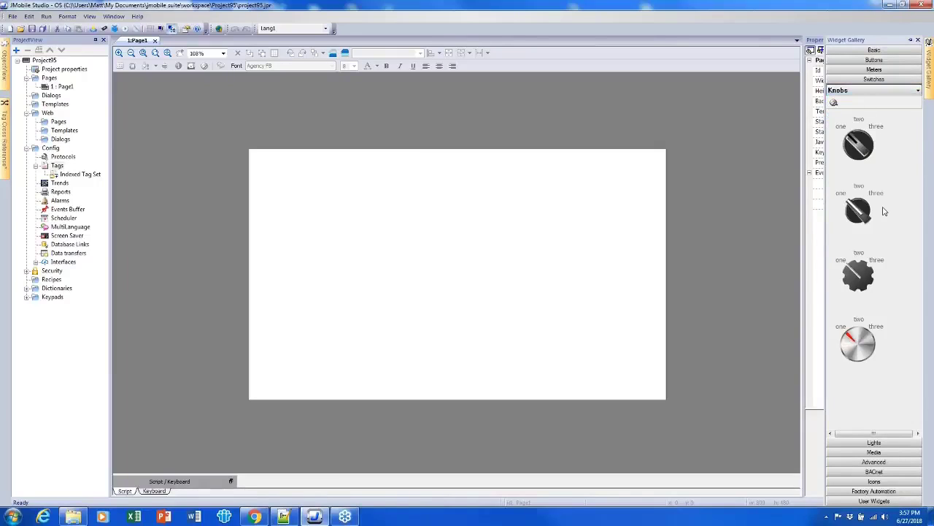
pyautogui.click(898, 443)
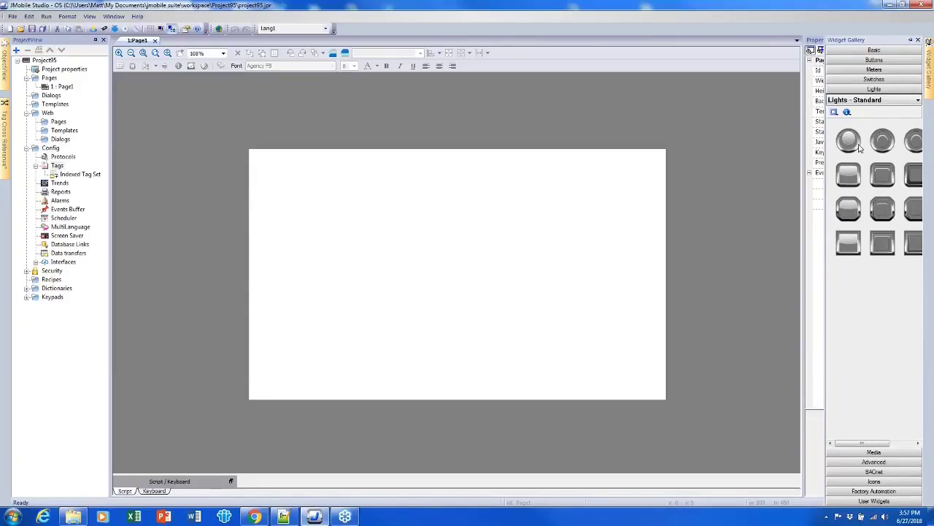
# Cycle the Media category through Media Player, Video, IP Camera, Web Controls and RSSFeed Source
pyautogui.click(875, 452)
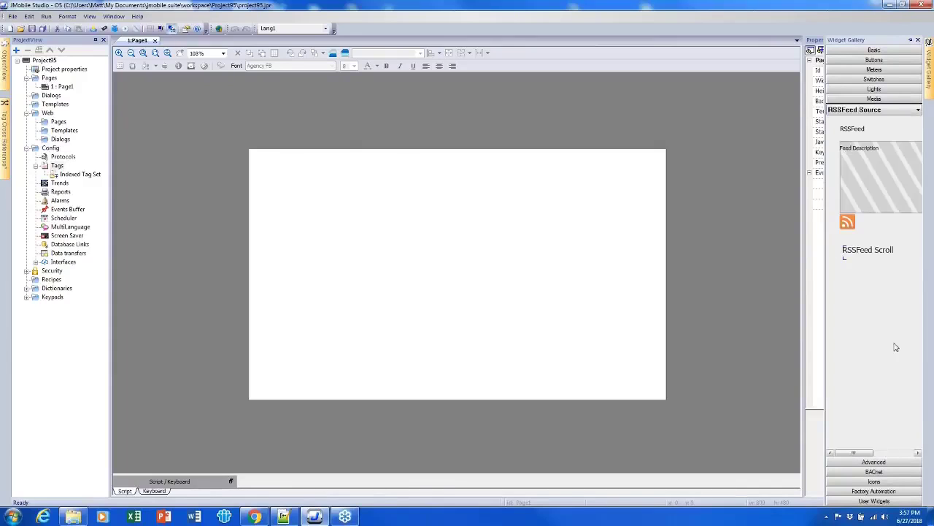
pyautogui.click(909, 113)
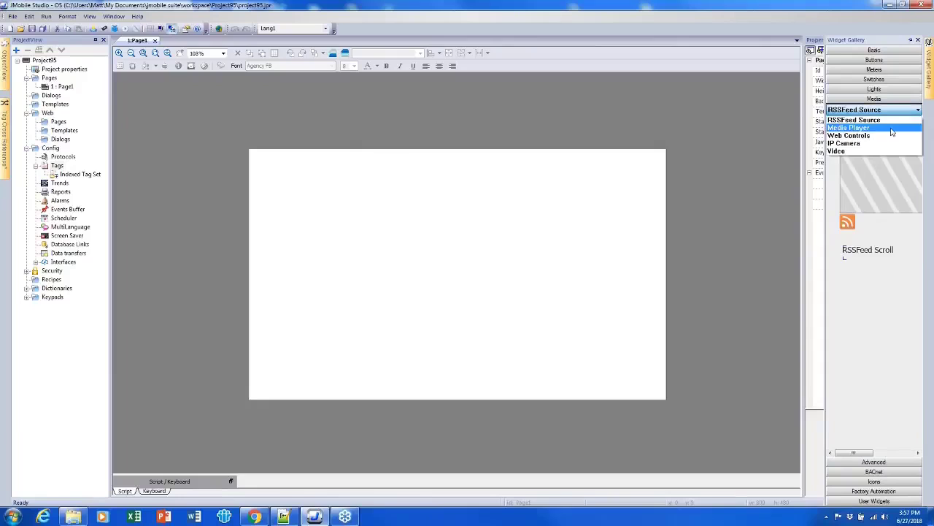
pyautogui.click(896, 128)
pyautogui.click(905, 110)
pyautogui.click(876, 152)
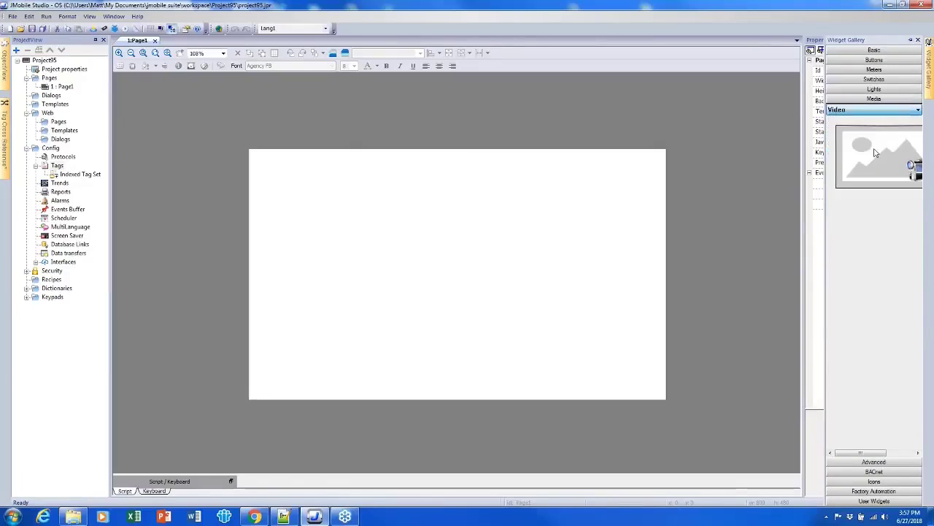
pyautogui.click(881, 111)
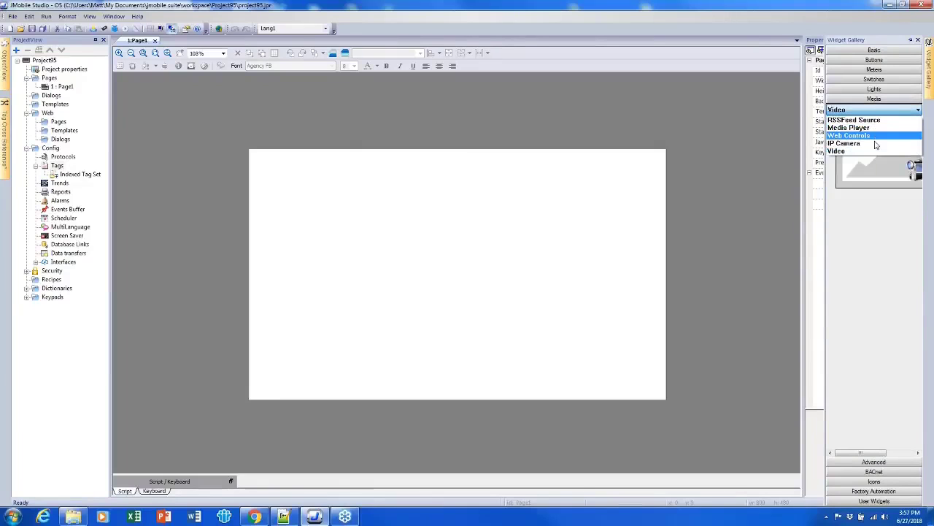
pyautogui.click(873, 143)
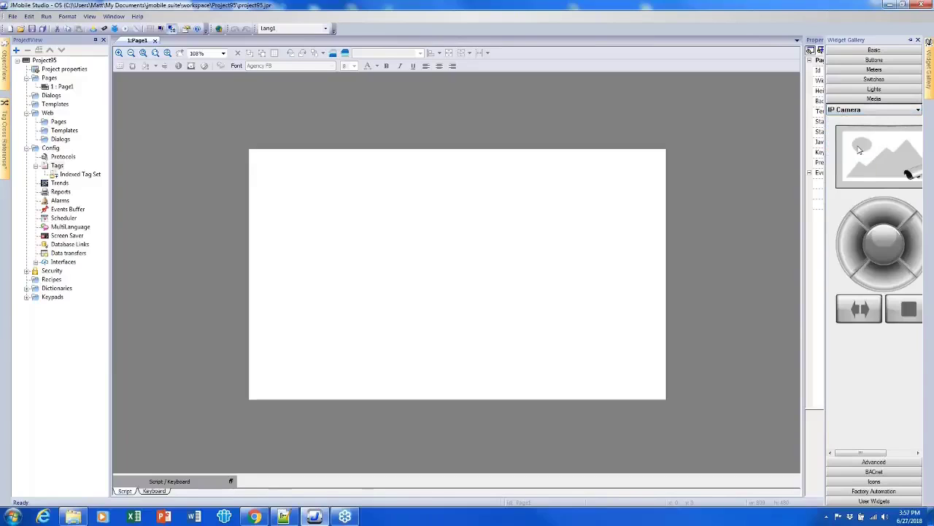
pyautogui.click(870, 113)
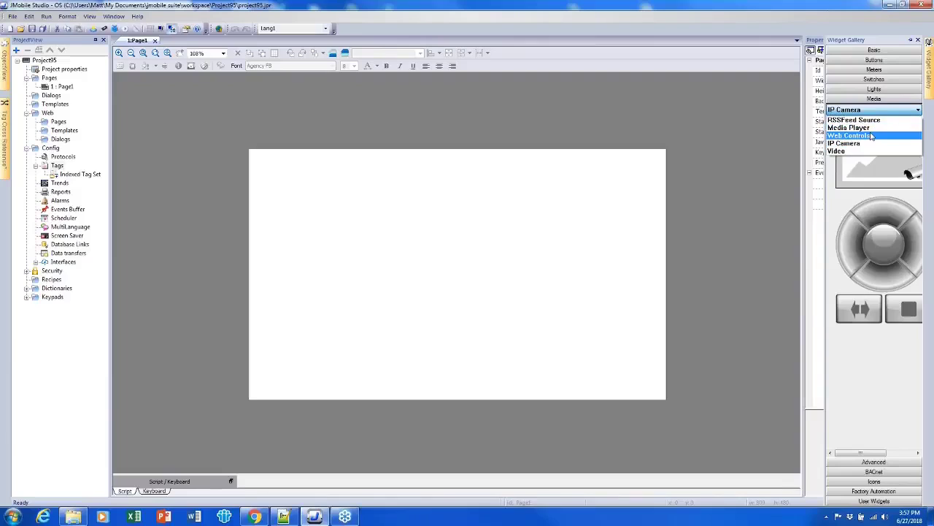
pyautogui.click(872, 136)
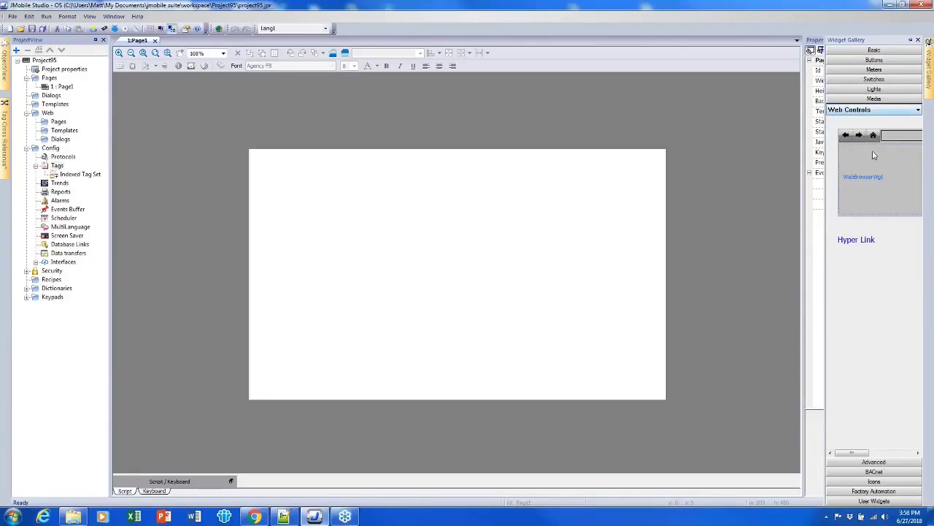
pyautogui.click(882, 111)
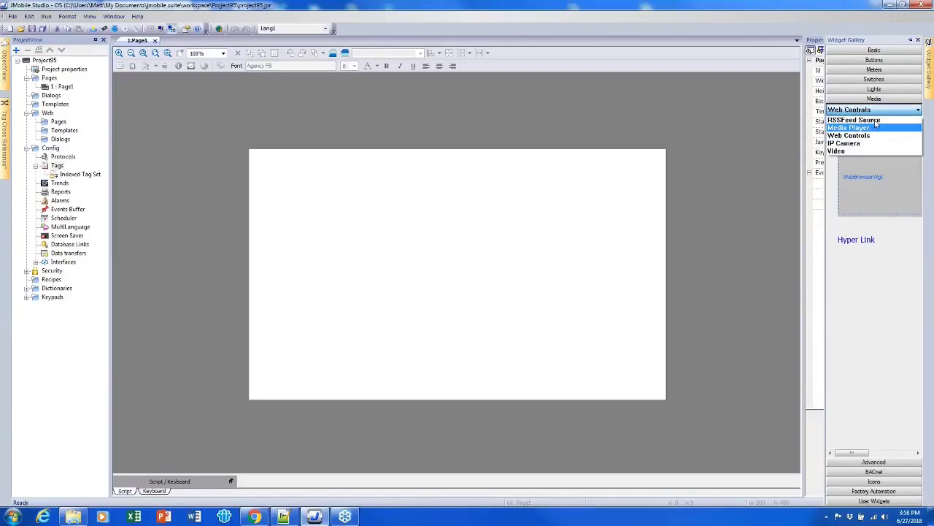
pyautogui.click(876, 121)
# Check the Advanced category's Control List set, then show the BACnet Scheduler widgets
pyautogui.click(911, 463)
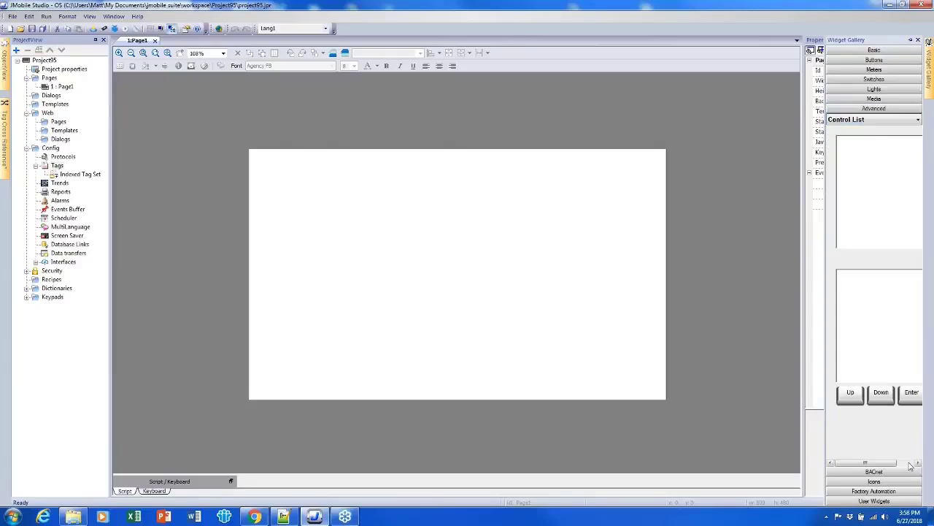
pyautogui.click(863, 120)
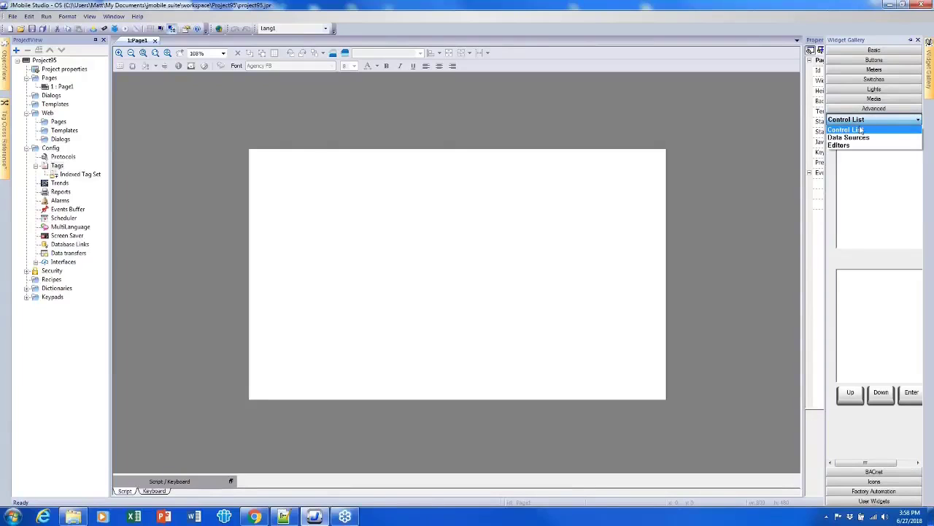
pyautogui.click(868, 122)
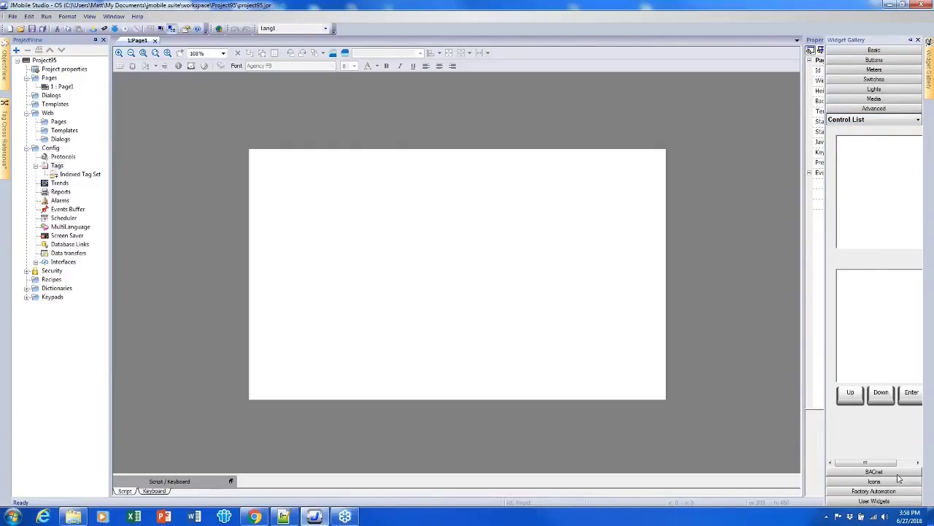
pyautogui.click(898, 472)
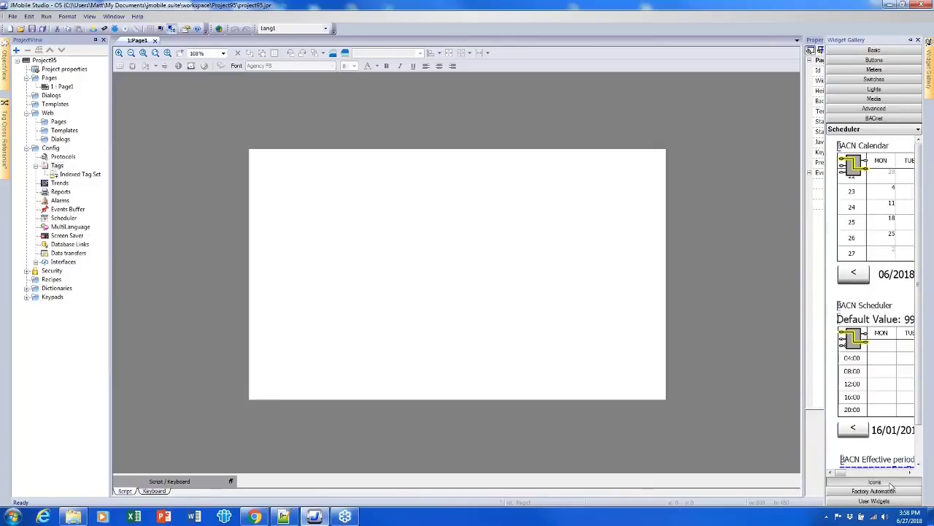
# Show the Audio icons and try picking up the first speaker icon
pyautogui.click(891, 482)
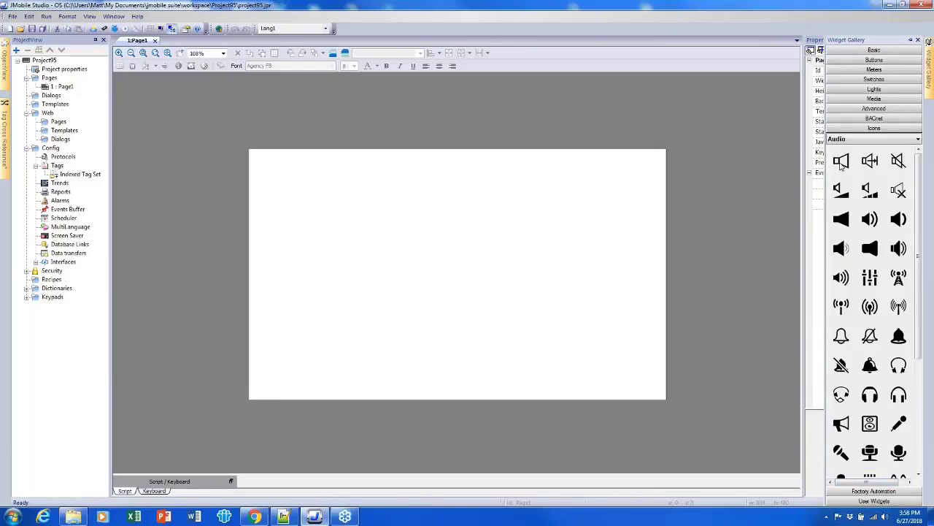
pyautogui.moveTo(841, 166); pyautogui.dragTo(842, 167)
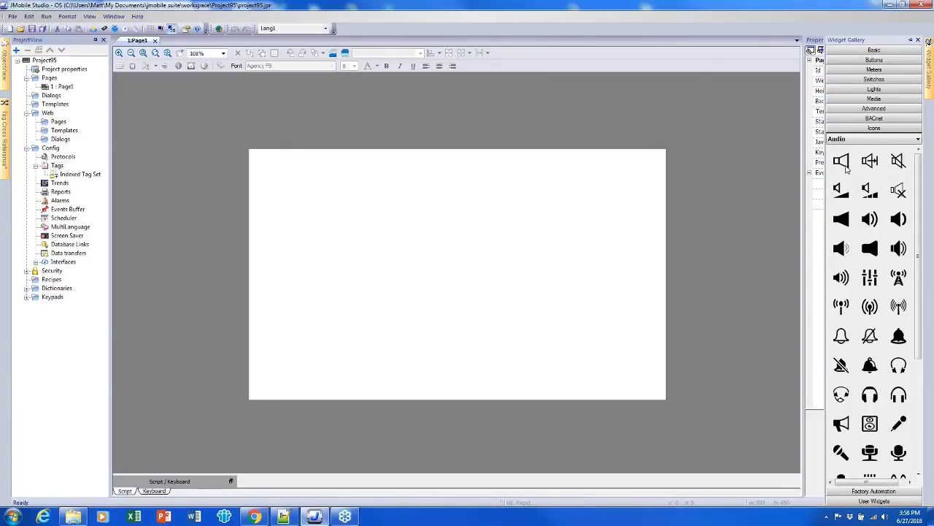
pyautogui.click(906, 491)
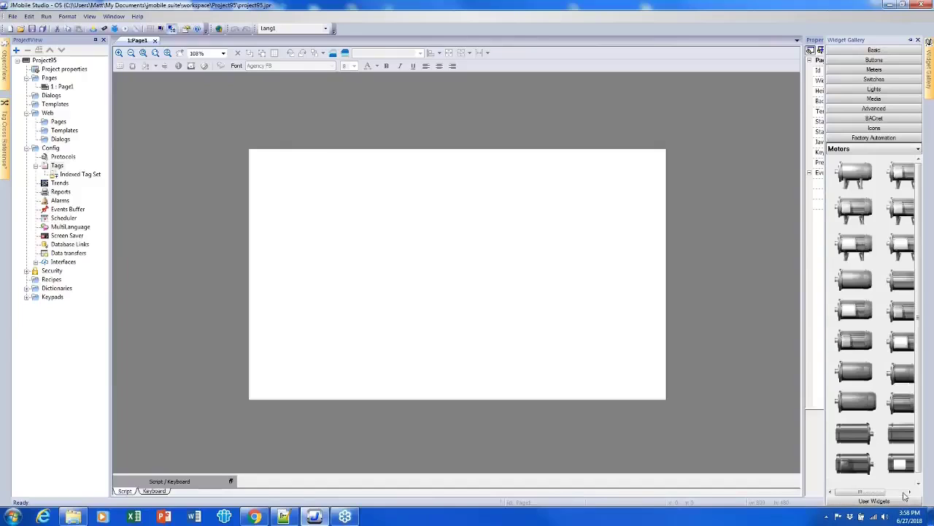
# Scroll the Factory Automation sets through Reductions, Pumps, Tanks and Mixers, ending on Motors
pyautogui.click(862, 152)
pyautogui.click(862, 152)
pyautogui.scroll(-4, 863, 151)
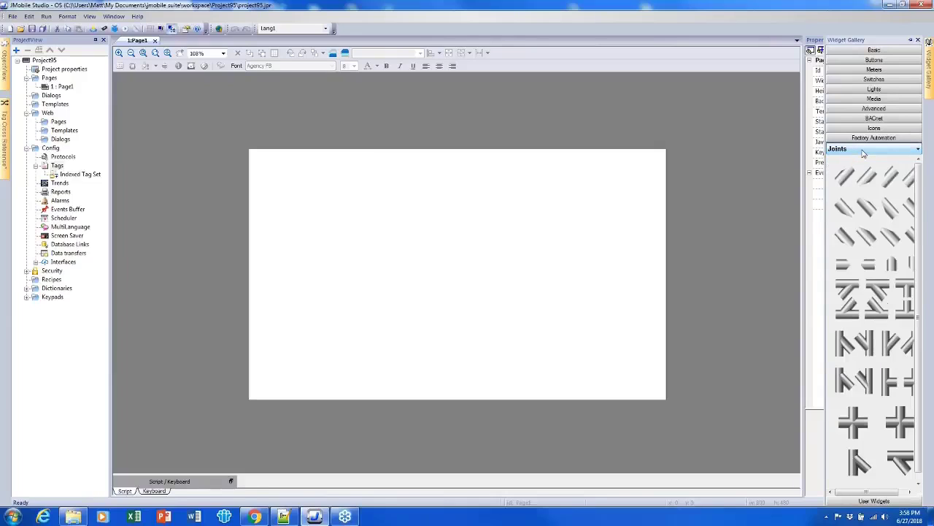
pyautogui.scroll(-3, 863, 152)
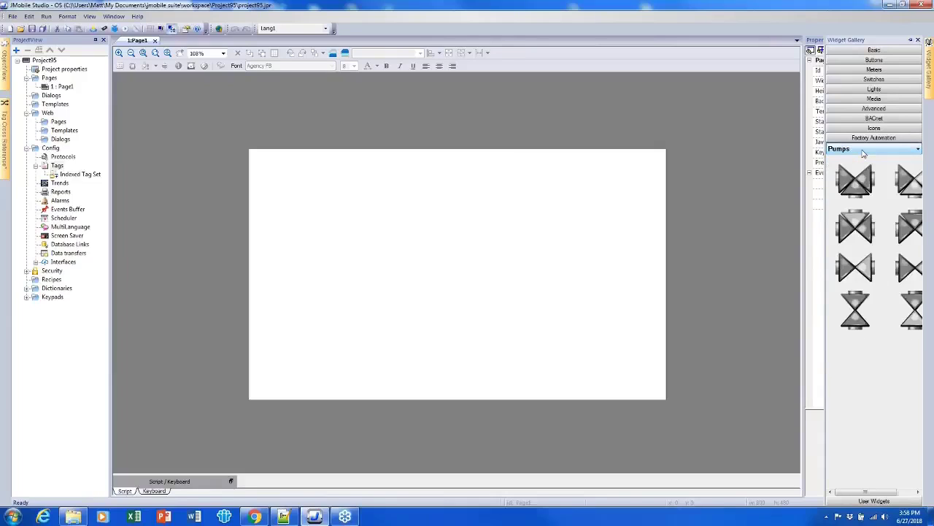
pyautogui.scroll(-1, 863, 152)
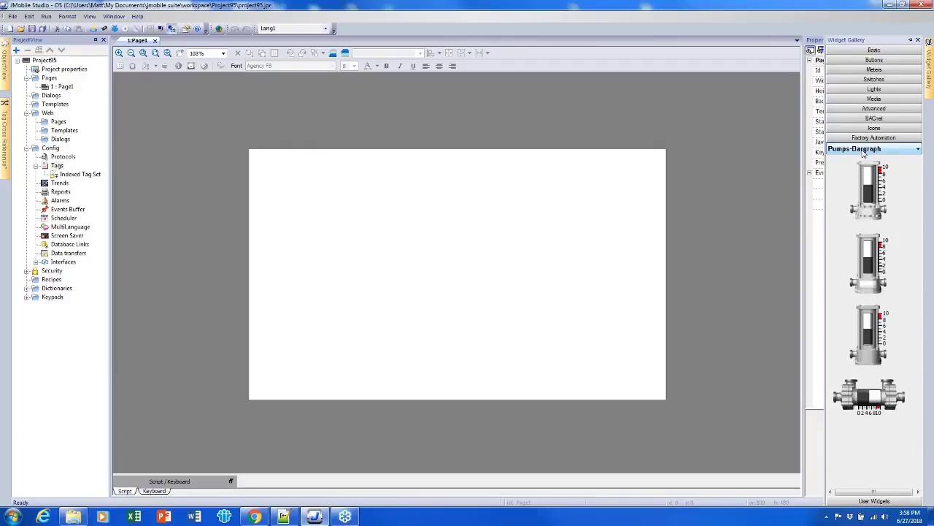
pyautogui.scroll(-3, 863, 152)
pyautogui.scroll(1, 862, 152)
pyautogui.scroll(-4, 863, 152)
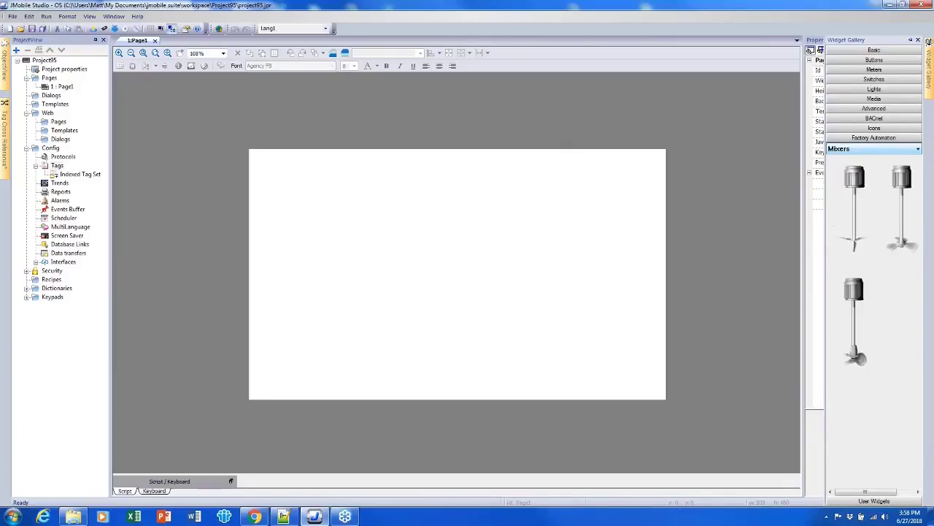
pyautogui.scroll(-1, 863, 151)
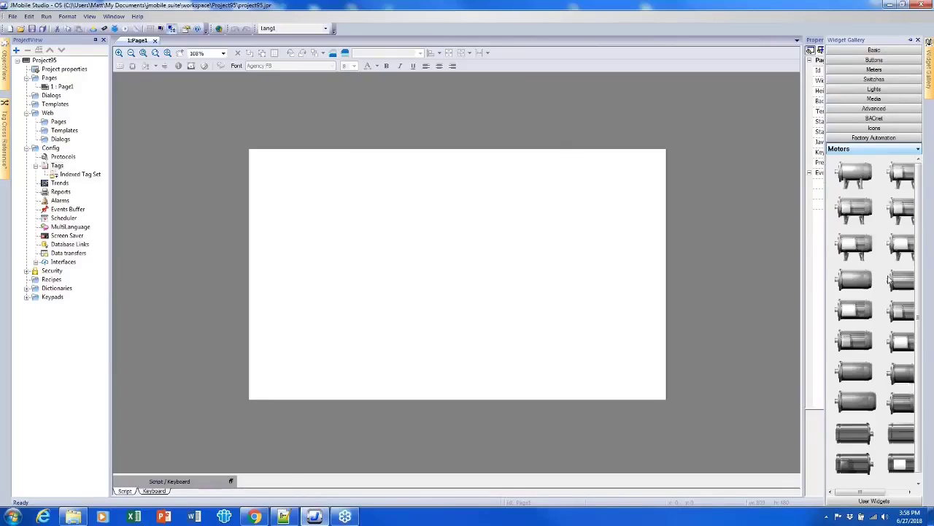
# Show myGallery1 under User Widgets and try dragging its orange Off button out
pyautogui.click(892, 501)
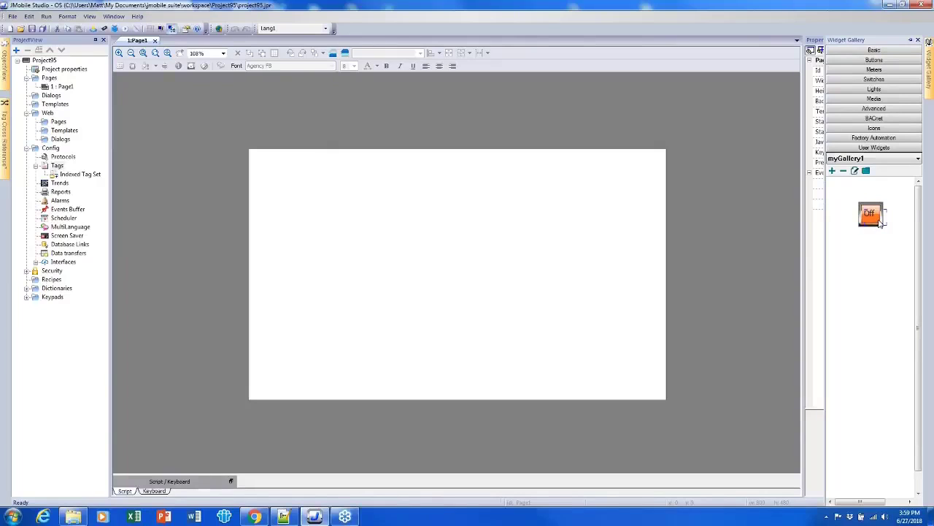
pyautogui.moveTo(881, 223)
pyautogui.mouseDown()
pyautogui.moveTo(831, 234)
pyautogui.moveTo(876, 236)
pyautogui.moveTo(659, 232)
pyautogui.moveTo(624, 210)
pyautogui.moveTo(888, 228)
pyautogui.moveTo(883, 219)
pyautogui.mouseUp()
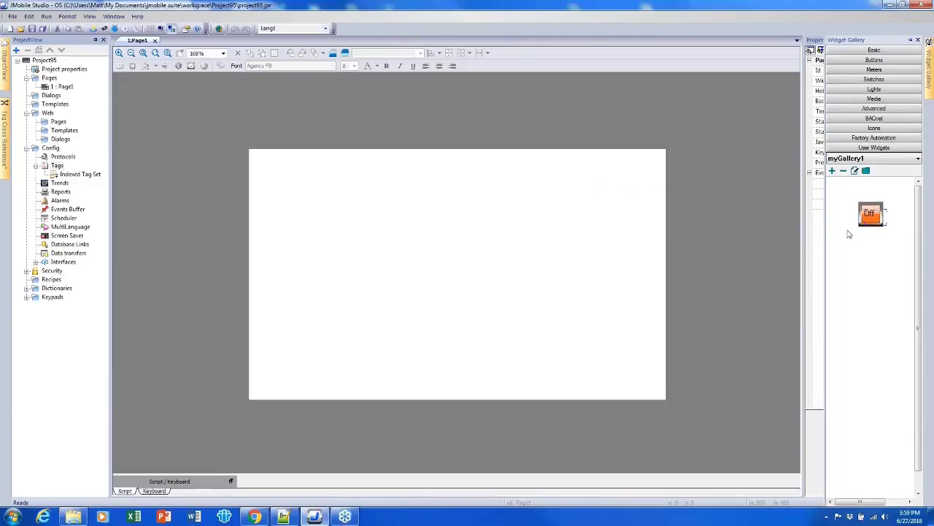